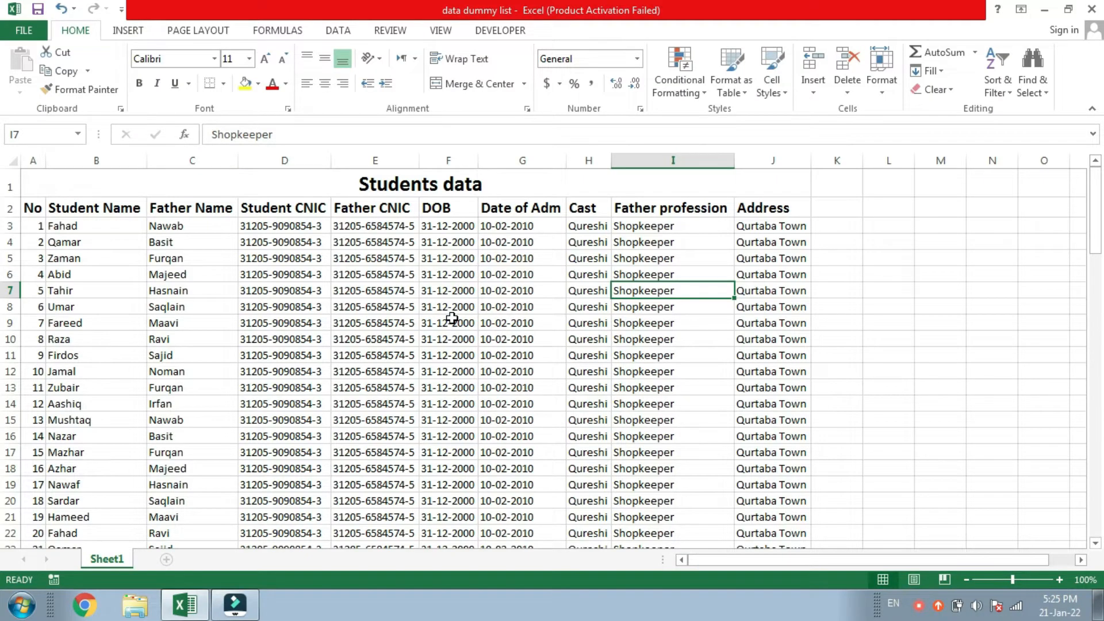
Look through the student records down to around row 75 and back up to about row 43
{"action": "key", "text": "Down"}
{"action": "key", "text": "Down"}
{"action": "key", "text": "Down"}
{"action": "key", "text": "Down"}
{"action": "key", "text": "Down"}
{"action": "key", "text": "Down"}
{"action": "key", "text": "Down"}
{"action": "key", "text": "Down"}
{"action": "key", "text": "Down"}
{"action": "key", "text": "Down"}
{"action": "key", "text": "Down"}
{"action": "key", "text": "Down"}
{"action": "key", "text": "Down"}
{"action": "key", "text": "Down"}
{"action": "key", "text": "Down"}
{"action": "key", "text": "Down"}
{"action": "key", "text": "Down"}
{"action": "key", "text": "Down"}
{"action": "key", "text": "Down"}
{"action": "key", "text": "Down"}
{"action": "key", "text": "Down"}
{"action": "key", "text": "Down"}
{"action": "key", "text": "Down"}
{"action": "key", "text": "Down"}
{"action": "key", "text": "Down"}
{"action": "key", "text": "Down"}
{"action": "key", "text": "Down"}
{"action": "key", "text": "Down"}
{"action": "key", "text": "Down"}
{"action": "key", "text": "Down"}
{"action": "key", "text": "Down"}
{"action": "key", "text": "Down"}
{"action": "key", "text": "Down"}
{"action": "key", "text": "Down"}
{"action": "key", "text": "Down"}
{"action": "key", "text": "Down"}
{"action": "key", "text": "Down"}
{"action": "key", "text": "Down"}
{"action": "key", "text": "Down"}
{"action": "key", "text": "Down"}
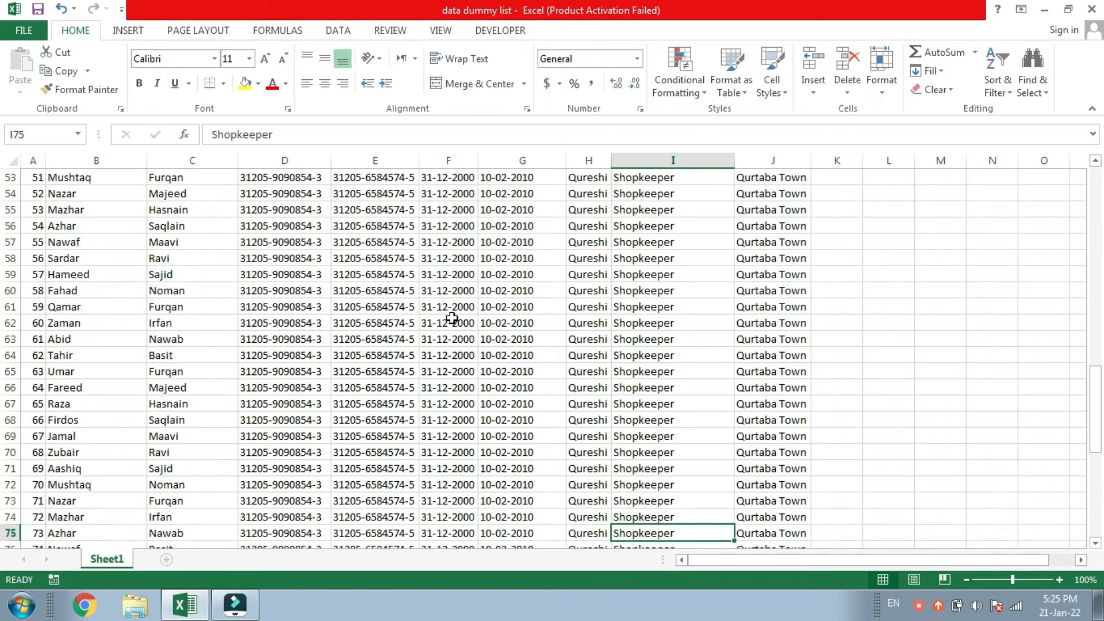
{"action": "key", "text": "Up"}
{"action": "key", "text": "Up"}
{"action": "key", "text": "Up"}
{"action": "key", "text": "Up"}
{"action": "key", "text": "Up"}
{"action": "key", "text": "Up"}
{"action": "key", "text": "Up"}
{"action": "key", "text": "Up"}
{"action": "key", "text": "Up"}
{"action": "key", "text": "Up"}
{"action": "key", "text": "Up"}
{"action": "key", "text": "Up"}
{"action": "key", "text": "Up"}
{"action": "key", "text": "Up"}
{"action": "key", "text": "Up"}
{"action": "key", "text": "Up"}
{"action": "key", "text": "Up"}
{"action": "key", "text": "Up"}
{"action": "key", "text": "Up"}
{"action": "key", "text": "Up"}
{"action": "key", "text": "Up"}
{"action": "key", "text": "Up"}
{"action": "key", "text": "Up"}
{"action": "key", "text": "Up"}
{"action": "key", "text": "Up"}
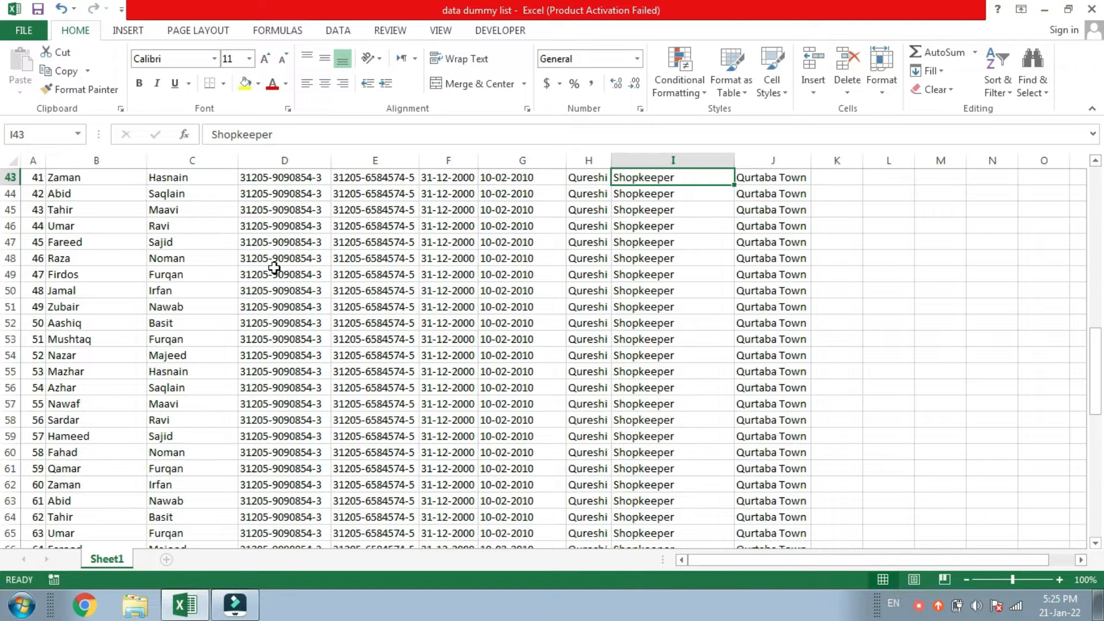
Switch to Windows Photo Viewer to examine the portrait and landscape page diagram, and return to the Excel workbook
{"action": "left_click", "coordinate": [195, 32]}
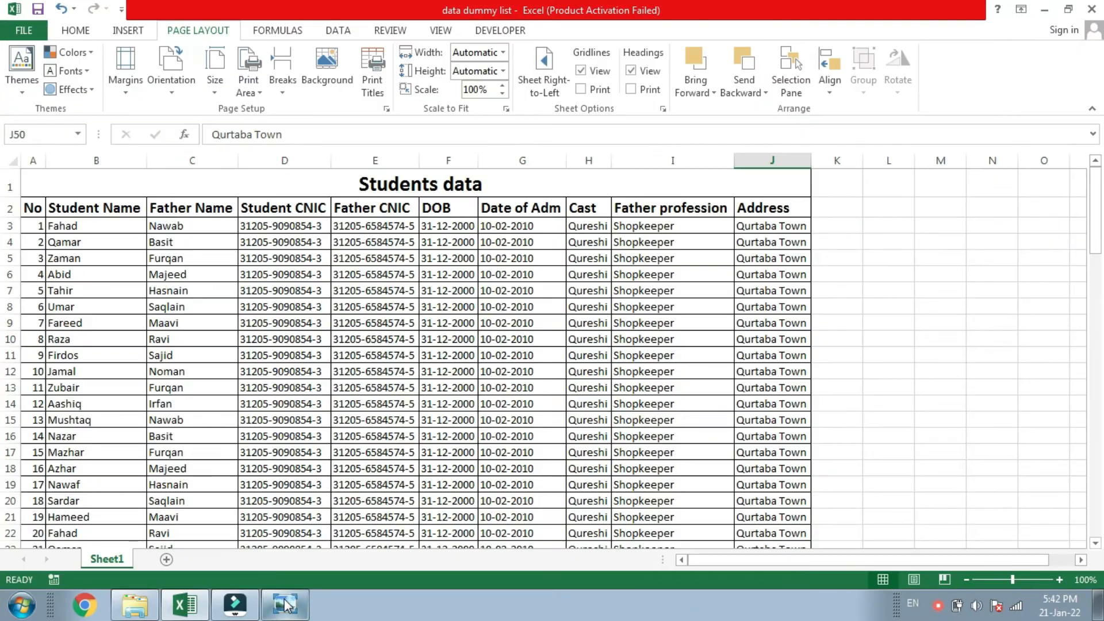
{"action": "left_click", "coordinate": [284, 604]}
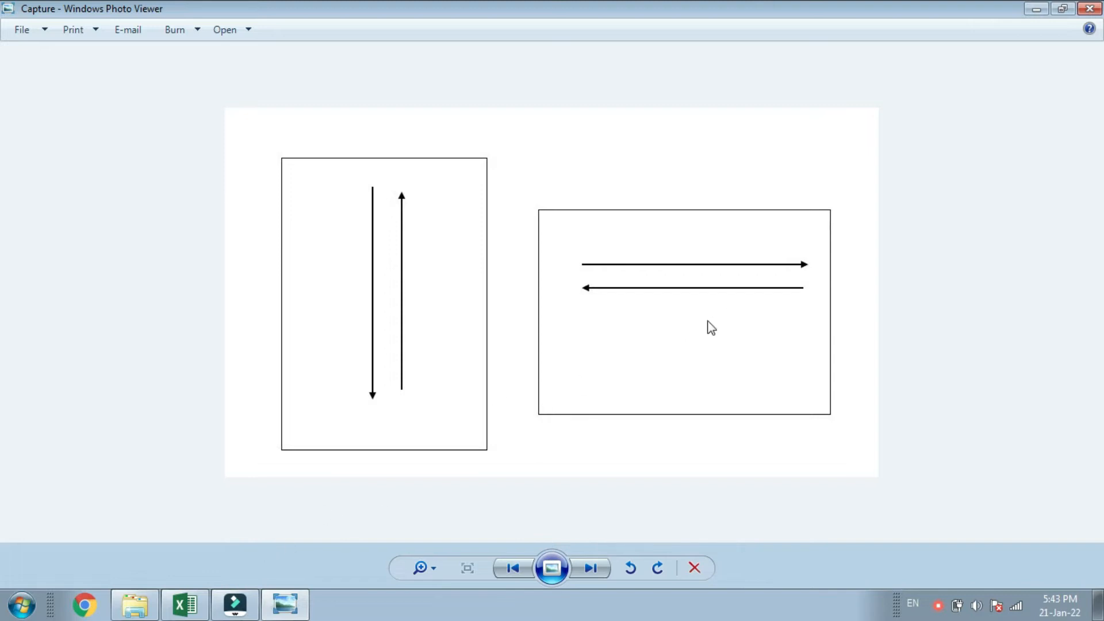
{"action": "left_click", "coordinate": [190, 608]}
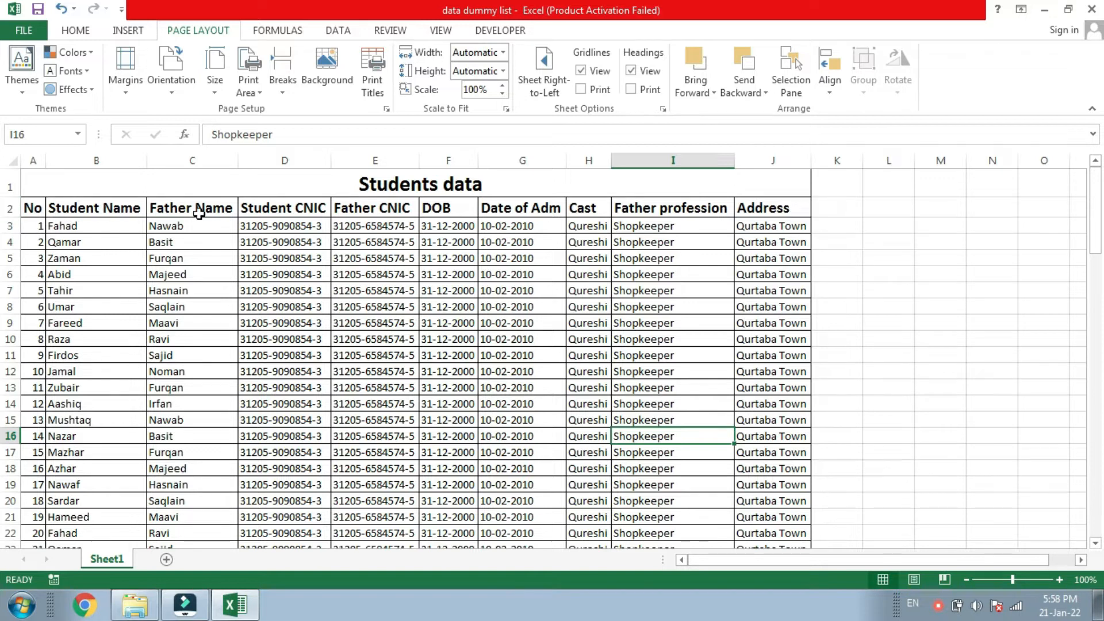
Show the sheet in Page Break Preview and move the vertical page break to the outer edge of the Address column
{"action": "left_click", "coordinate": [548, 210]}
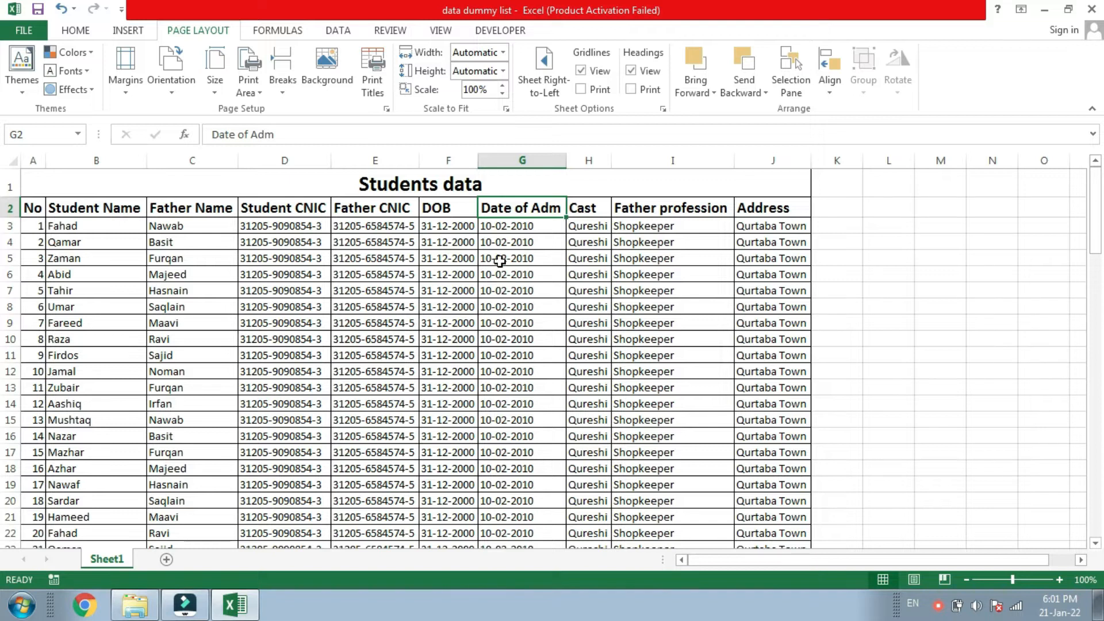
{"action": "left_click", "coordinate": [441, 35]}
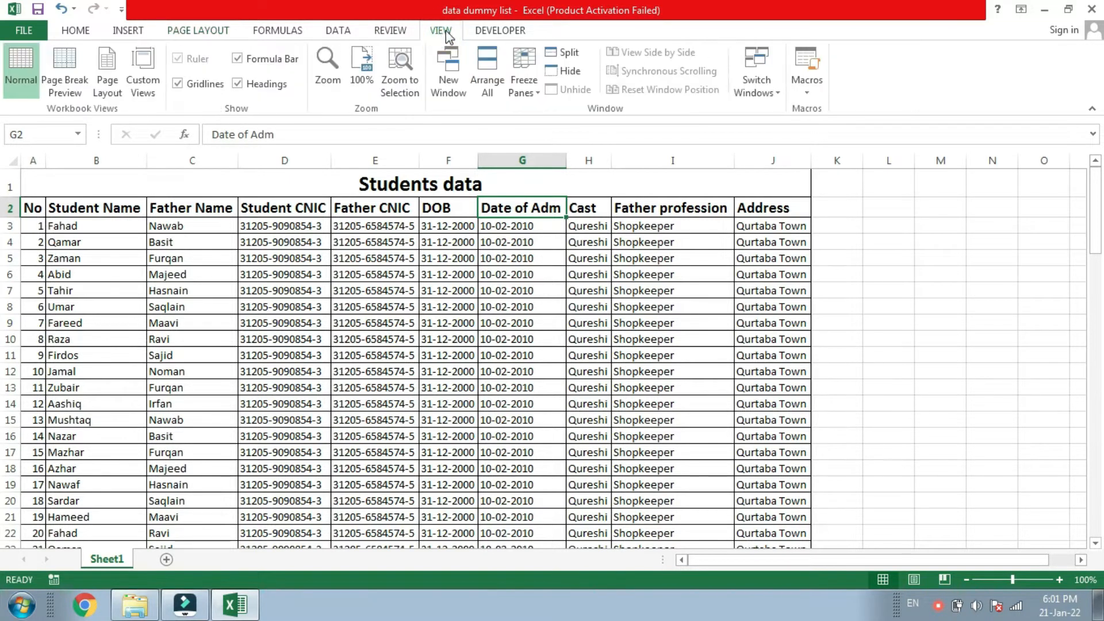
{"action": "left_click", "coordinate": [67, 87]}
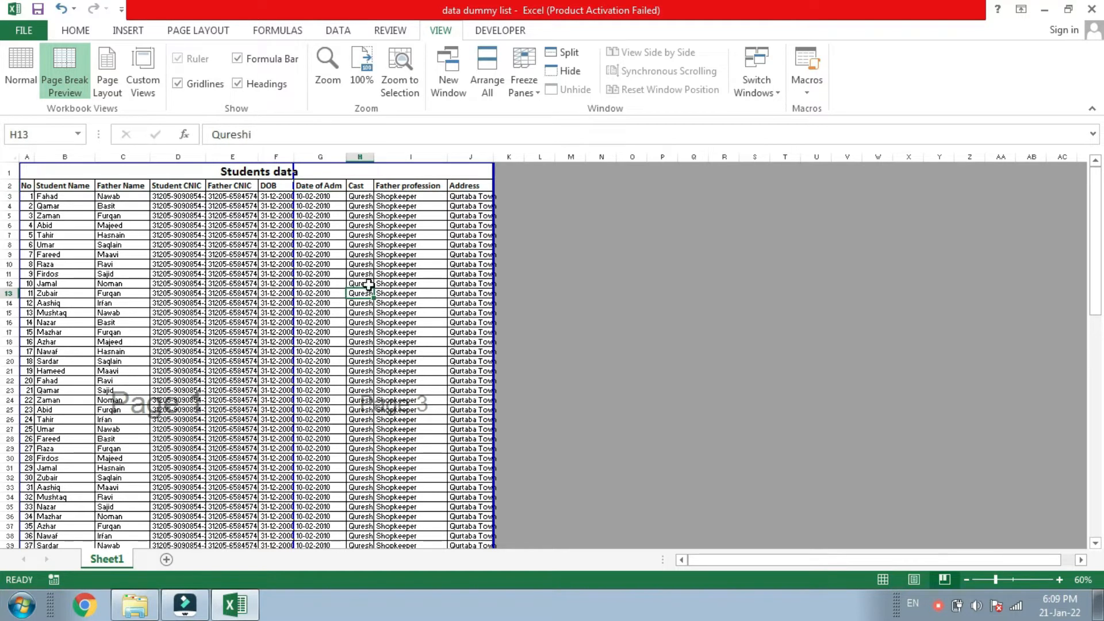
{"action": "left_click_drag", "start_coordinate": [293, 252], "coordinate": [494, 313]}
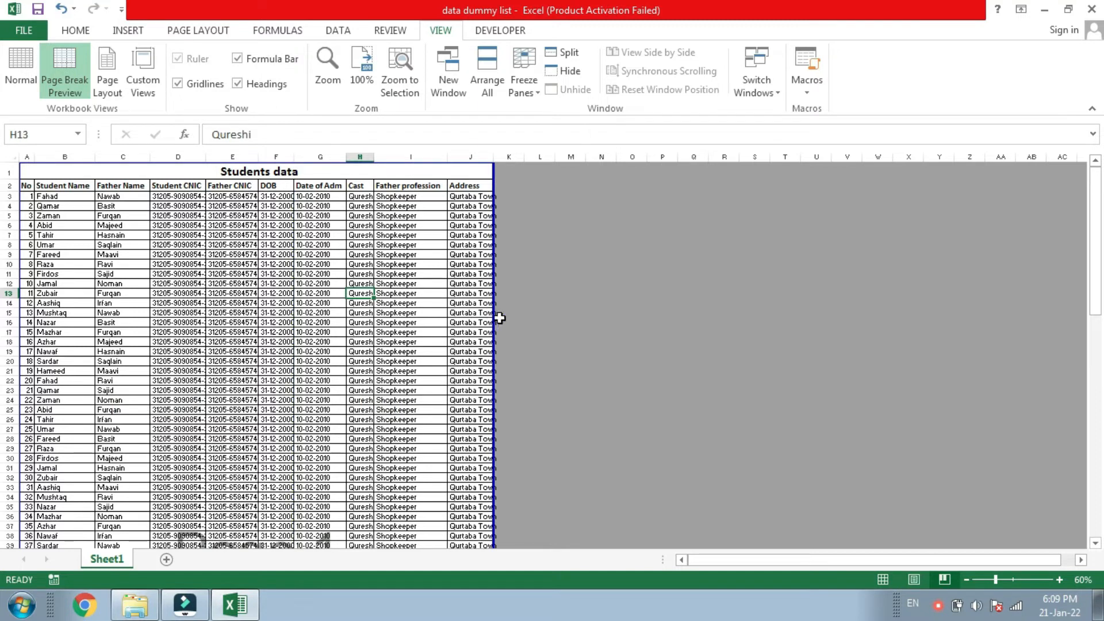
Check the page breaks down to the end of the data and page through the print preview
{"action": "left_click", "coordinate": [1103, 412]}
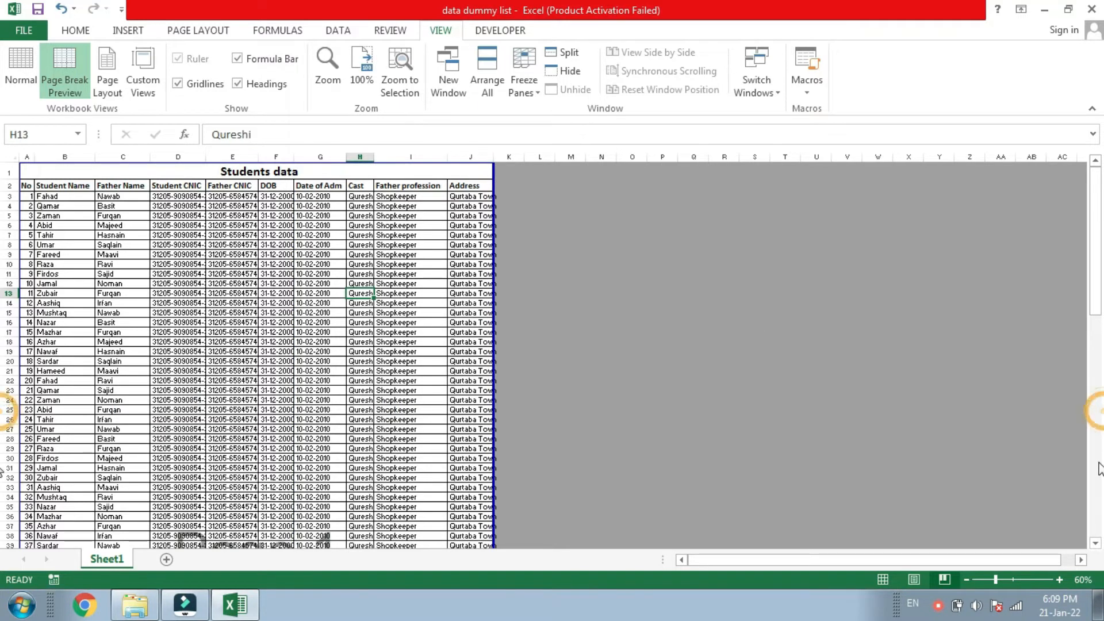
{"action": "left_click", "coordinate": [1100, 462]}
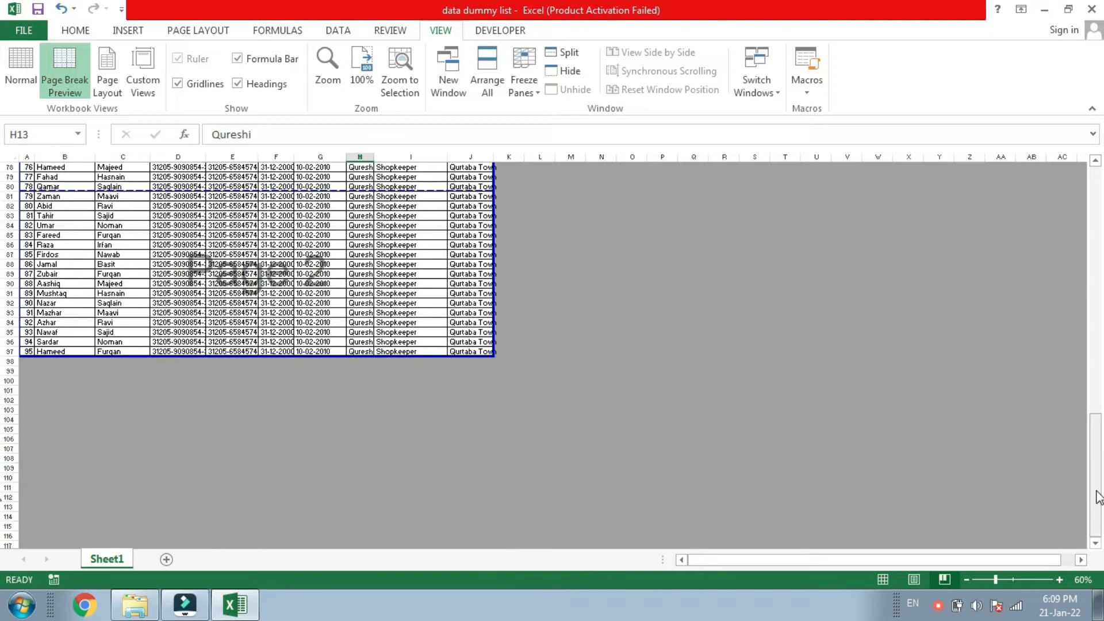
{"action": "key", "text": "ctrl+p"}
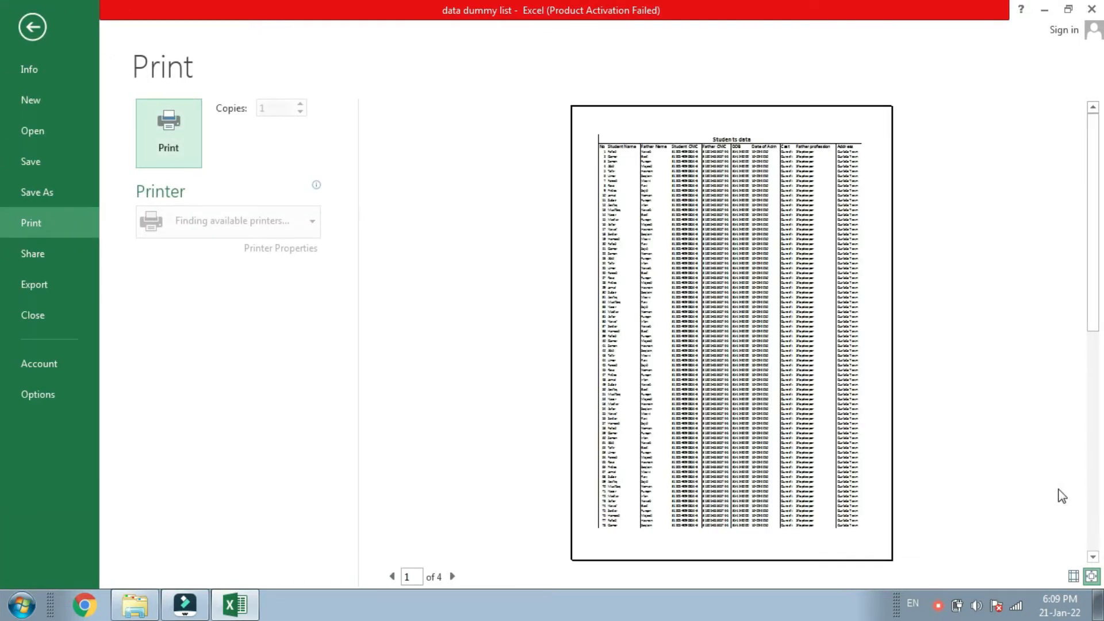
{"action": "left_click", "coordinate": [453, 576]}
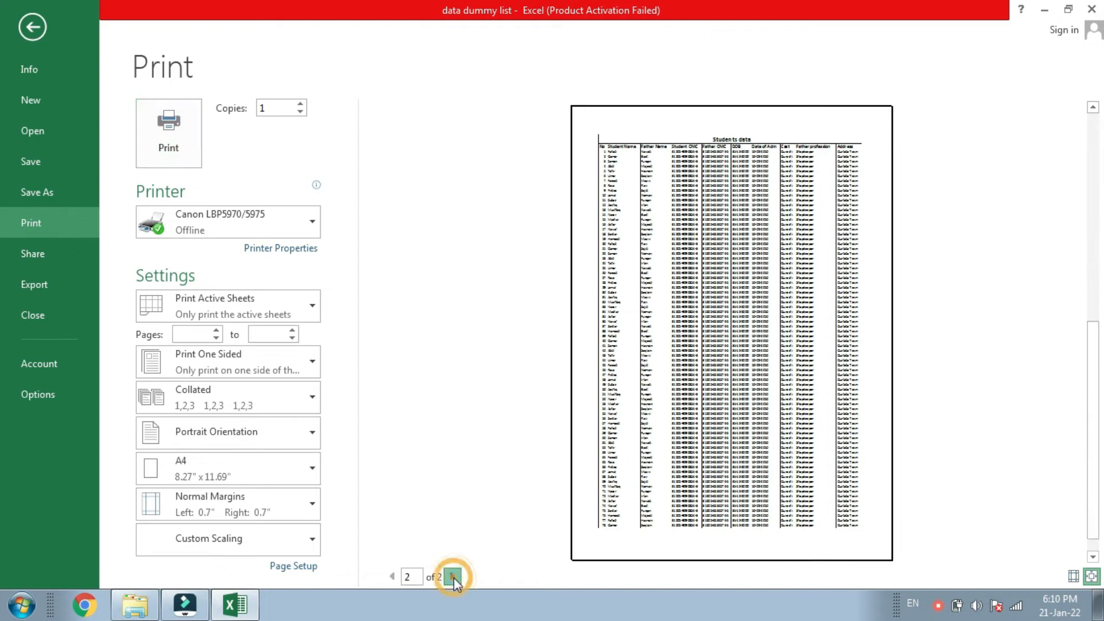
{"action": "left_click", "coordinate": [393, 576]}
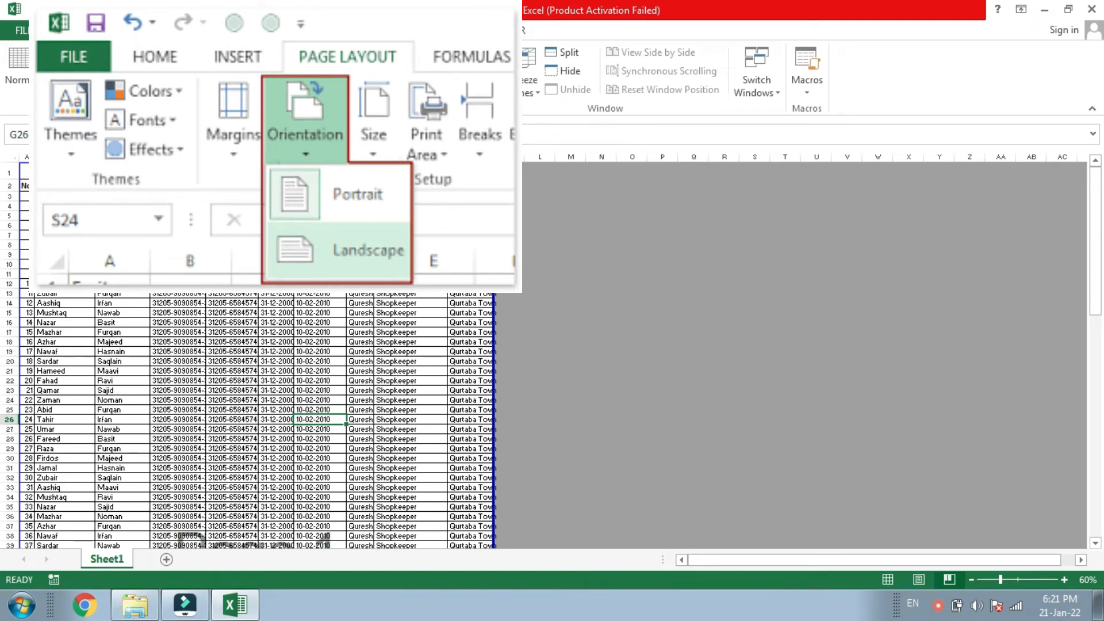
Set the page orientation to Landscape and open the print preview
{"action": "left_click", "coordinate": [190, 30]}
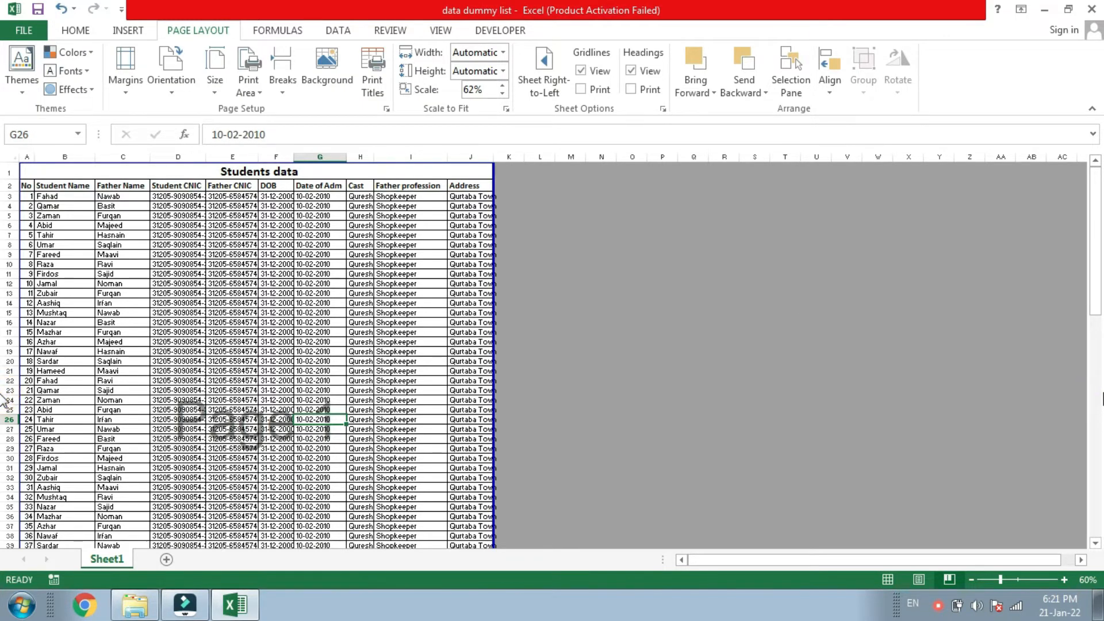
{"action": "key", "text": "ctrl+p"}
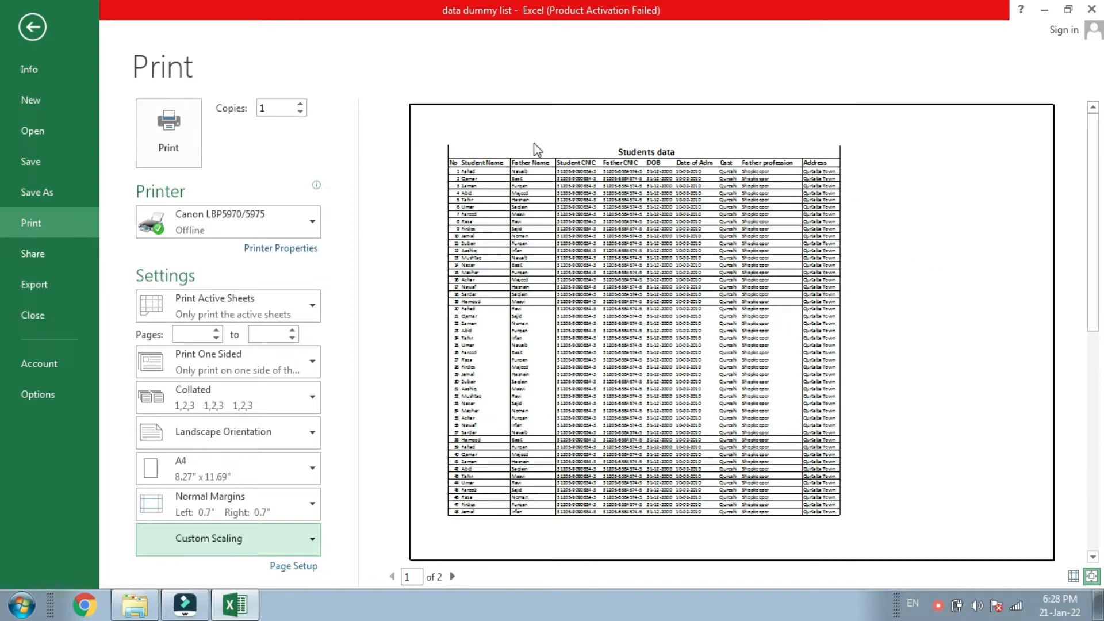
Set the custom print scaling to 90% of normal size and return the preview to the first page
{"action": "left_click", "coordinate": [202, 548]}
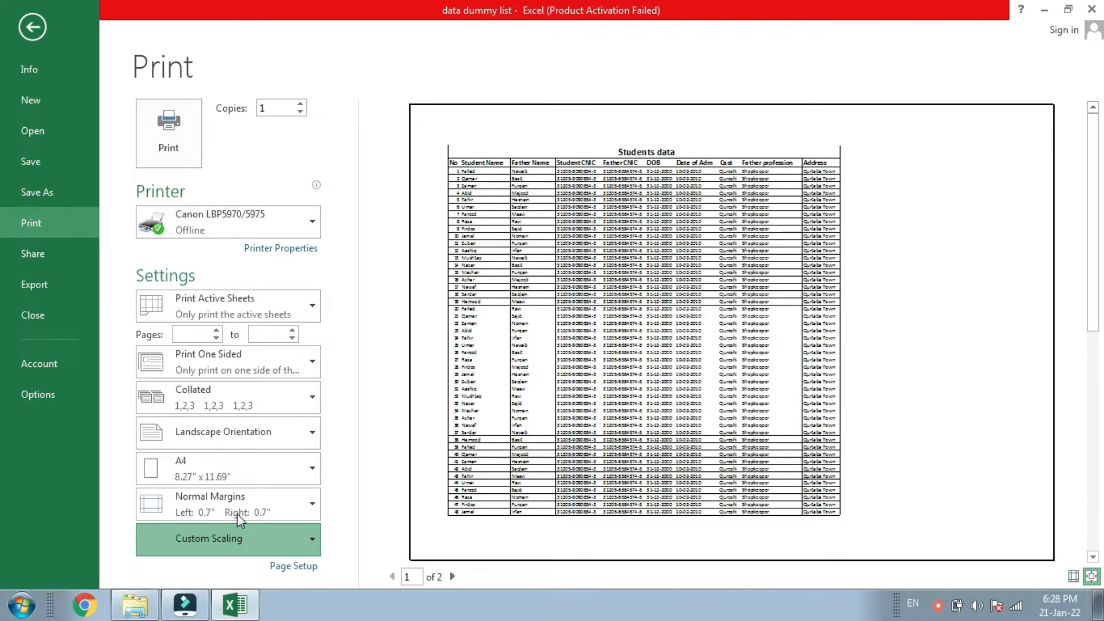
{"action": "left_click", "coordinate": [240, 520]}
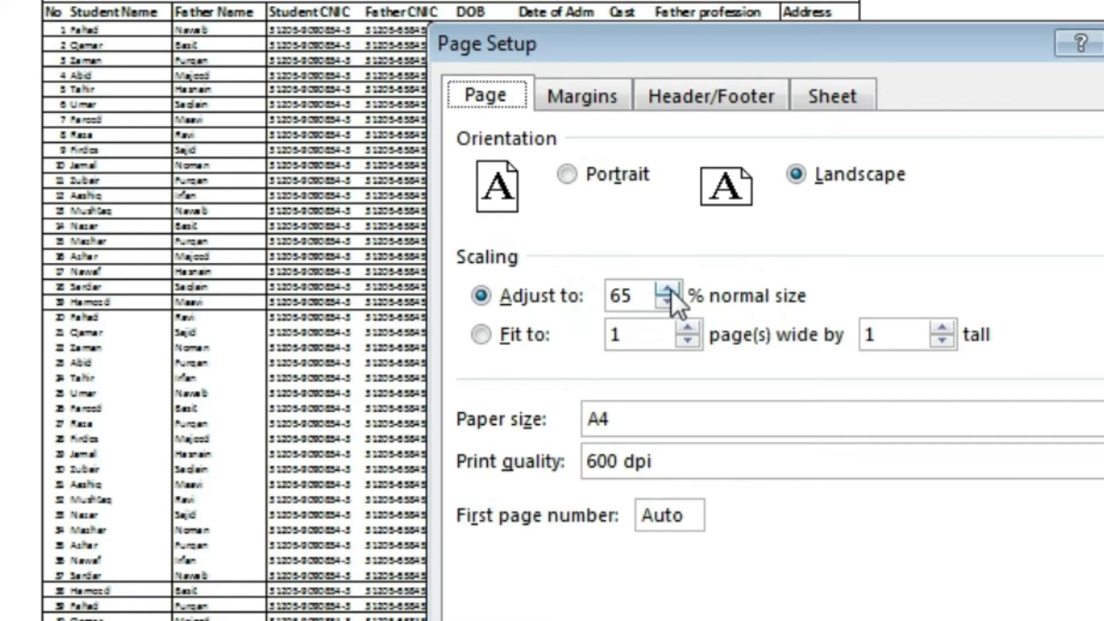
{"action": "left_click", "coordinate": [667, 289]}
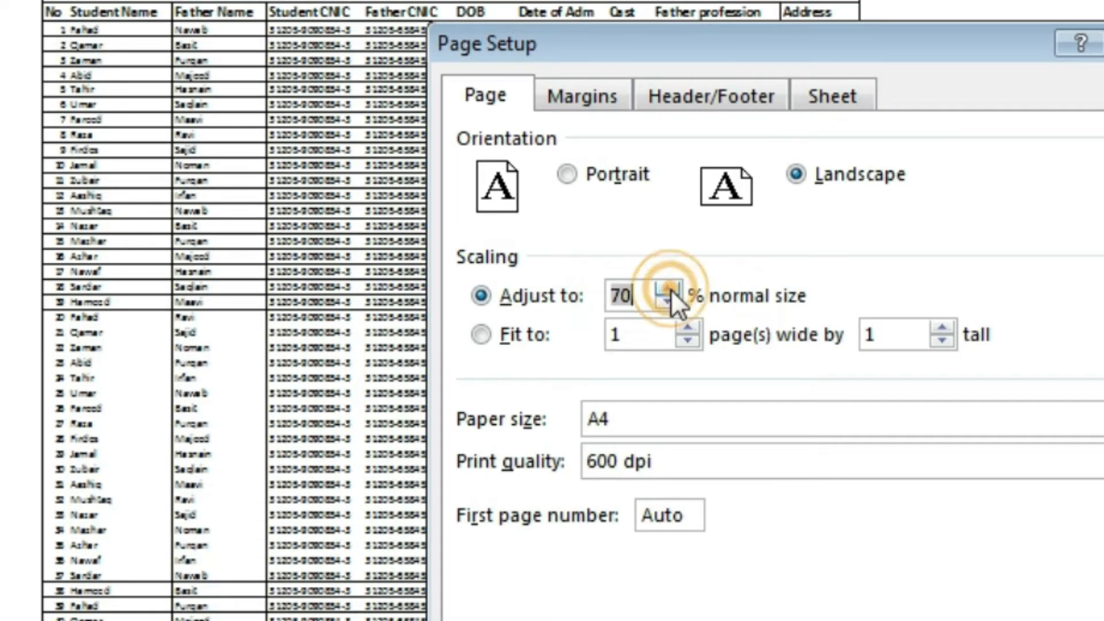
{"action": "left_click", "coordinate": [668, 289]}
{"action": "left_click", "coordinate": [668, 290]}
{"action": "left_click", "coordinate": [668, 290]}
{"action": "left_click", "coordinate": [668, 289]}
{"action": "left_click", "coordinate": [668, 289]}
{"action": "left_click", "coordinate": [668, 301]}
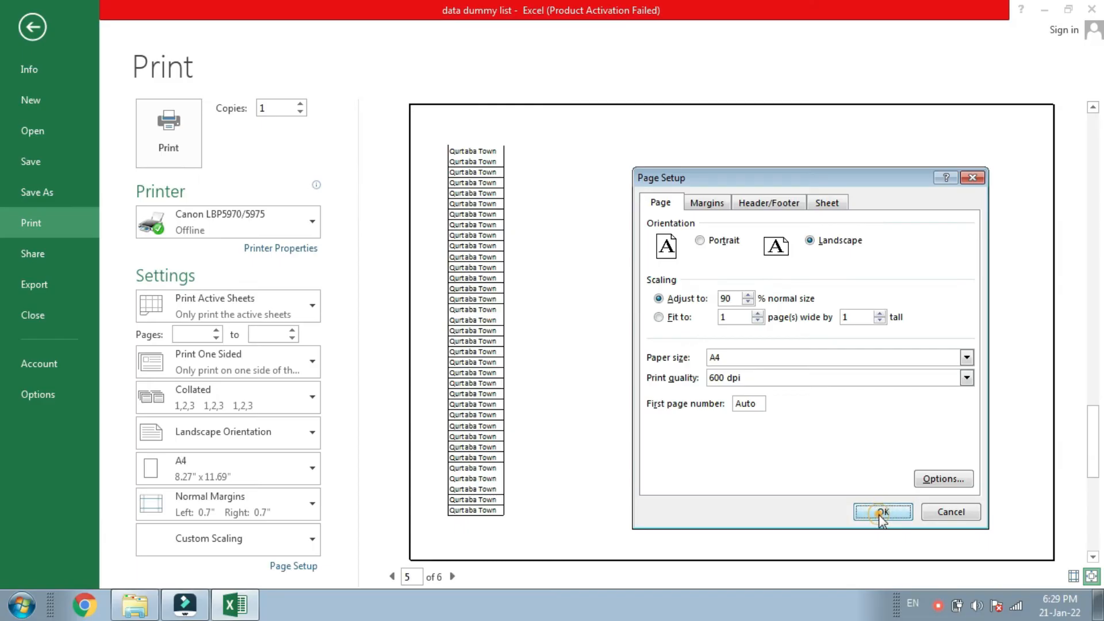
{"action": "left_click", "coordinate": [880, 511]}
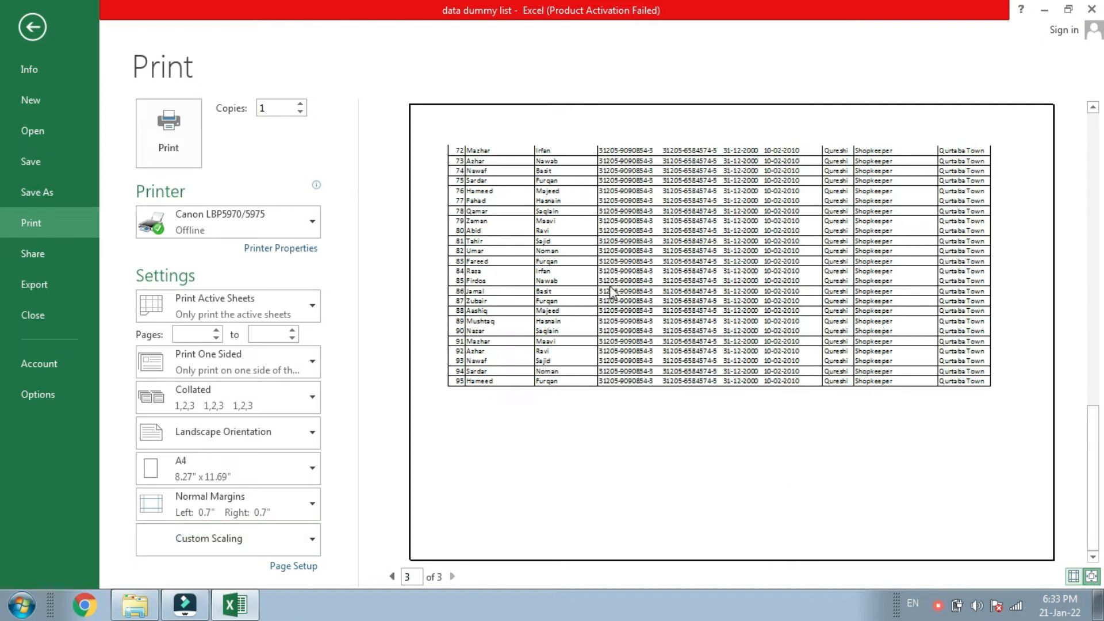
{"action": "left_click", "coordinate": [392, 576]}
{"action": "left_click", "coordinate": [391, 577]}
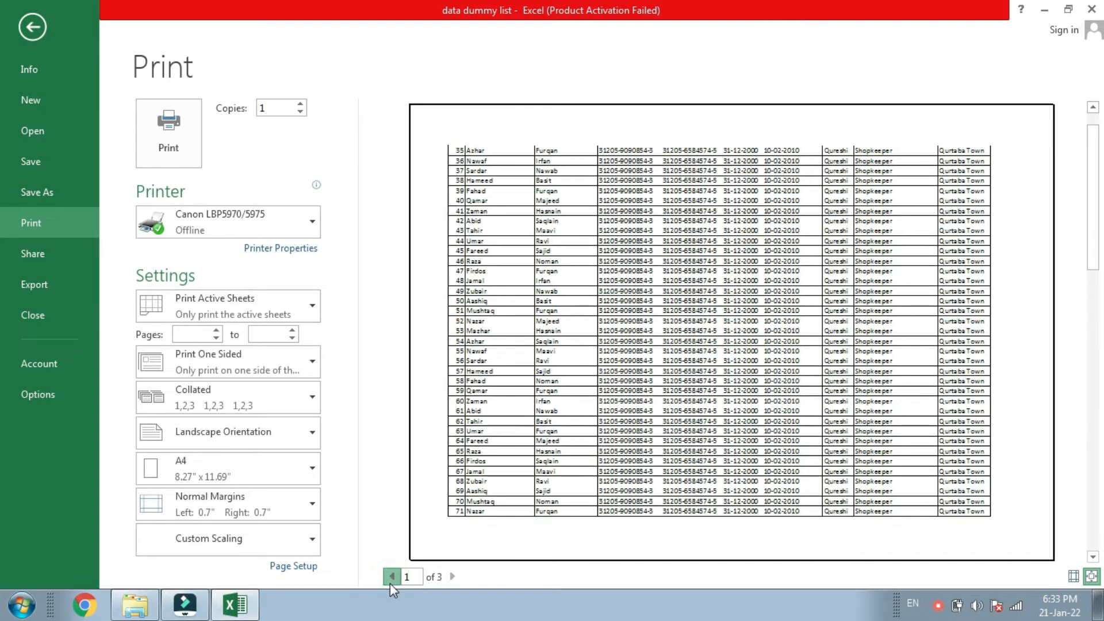
Add the "Page 1 of ?" header to the printout through the custom scaling options' Page Setup dialog
{"action": "left_click", "coordinate": [219, 540]}
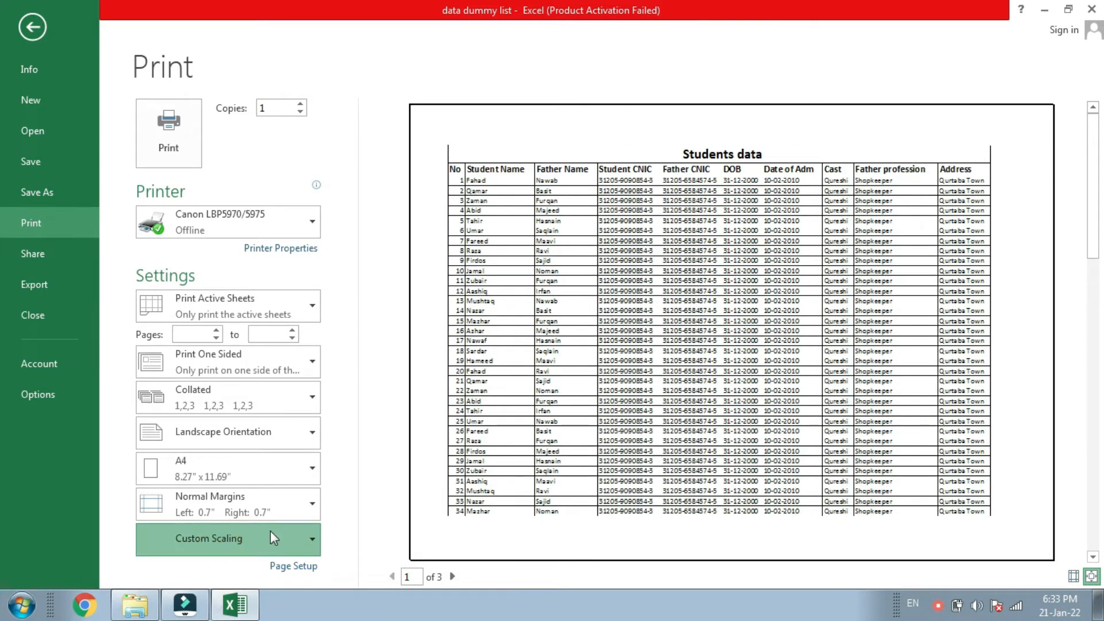
{"action": "left_click", "coordinate": [240, 551]}
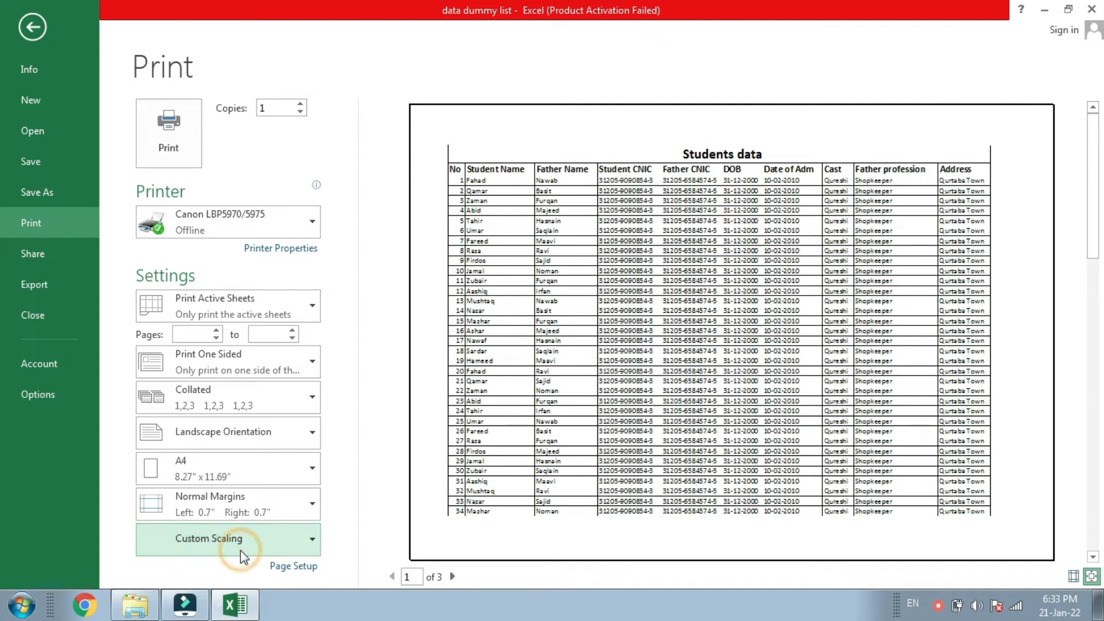
{"action": "left_click", "coordinate": [231, 539]}
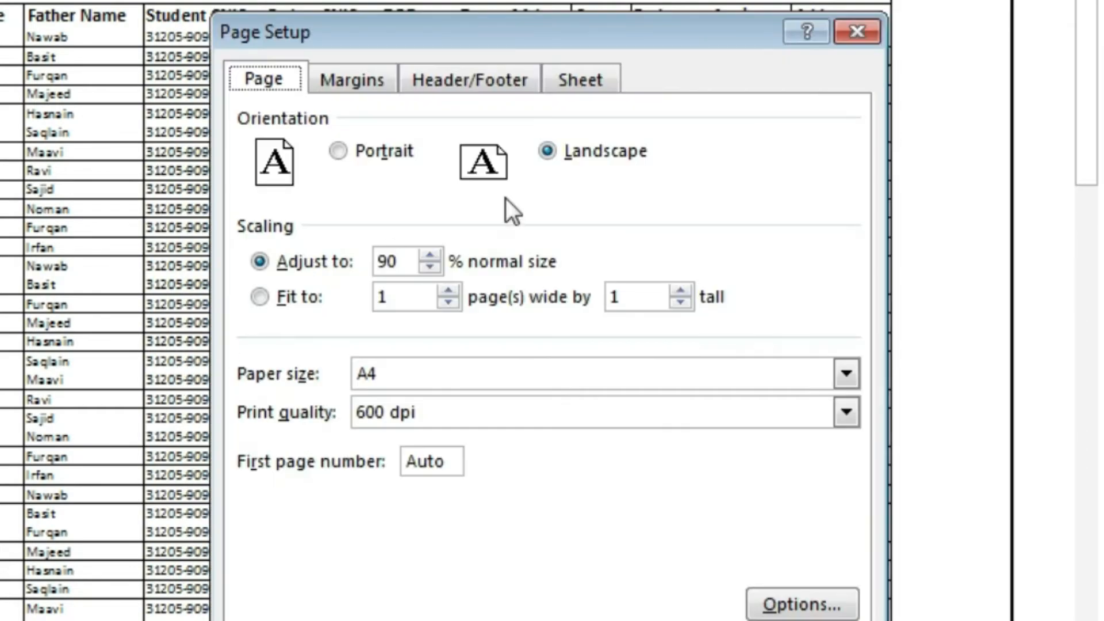
{"action": "left_click", "coordinate": [368, 84]}
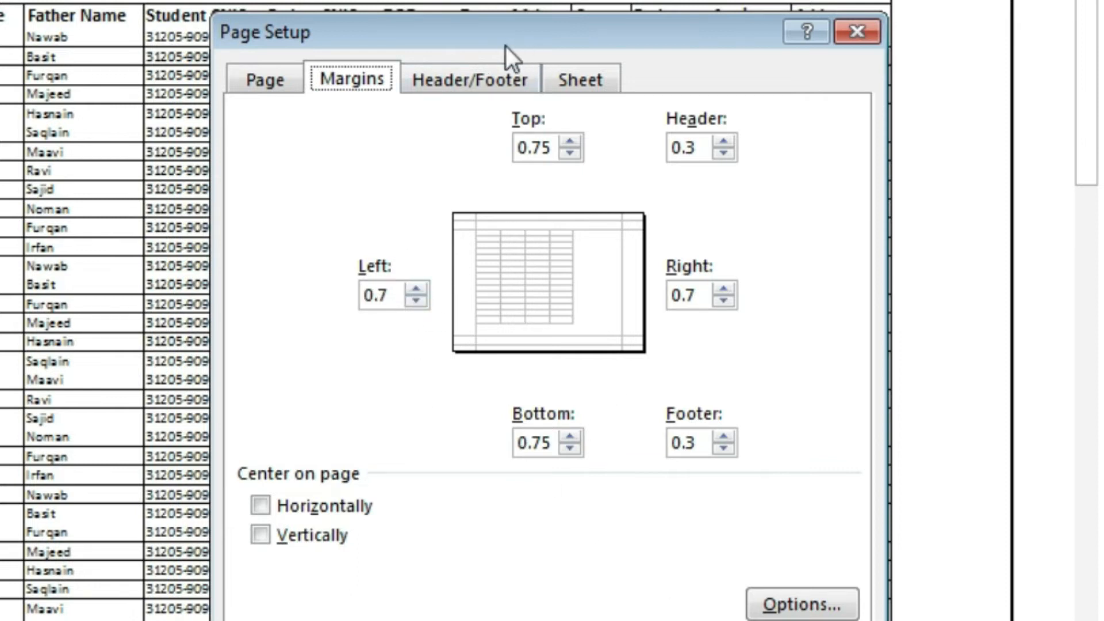
{"action": "left_click", "coordinate": [495, 79]}
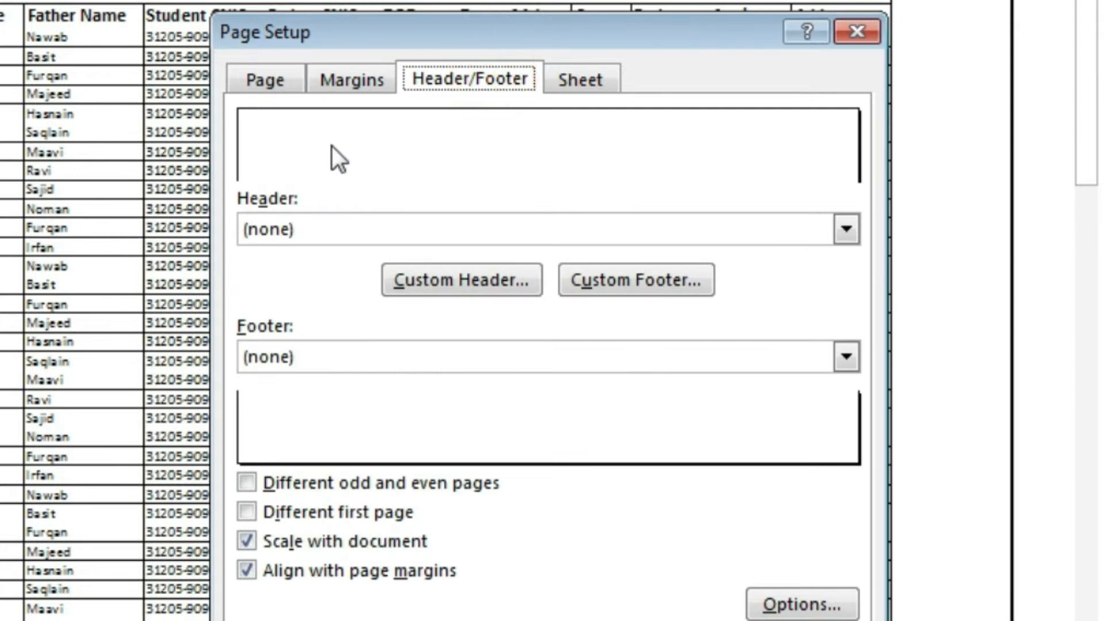
{"action": "left_click", "coordinate": [845, 231]}
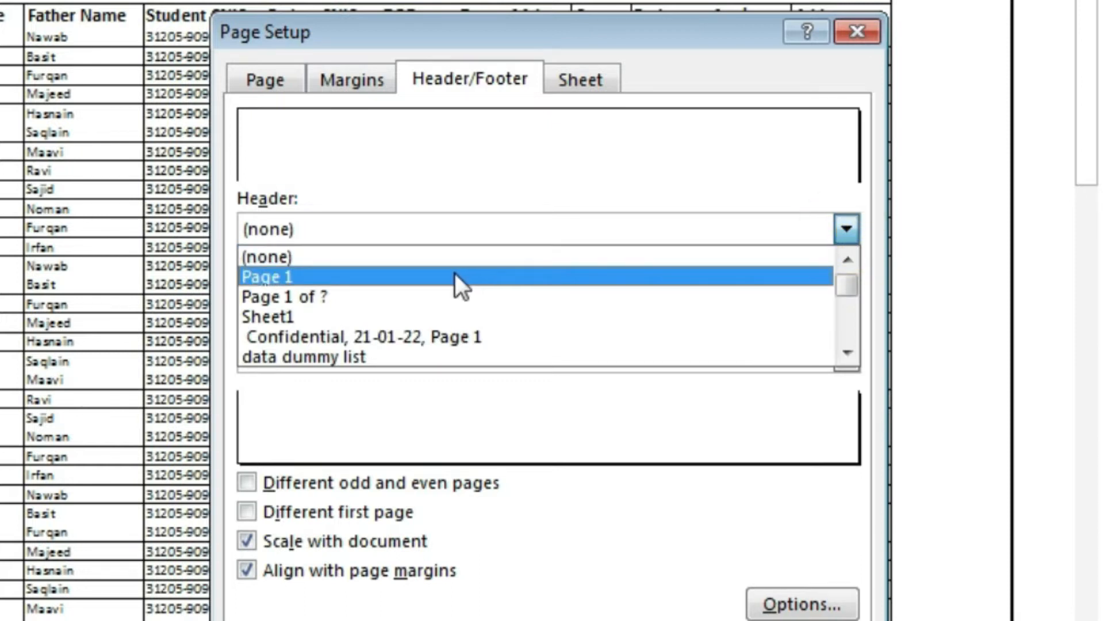
{"action": "left_click", "coordinate": [399, 299]}
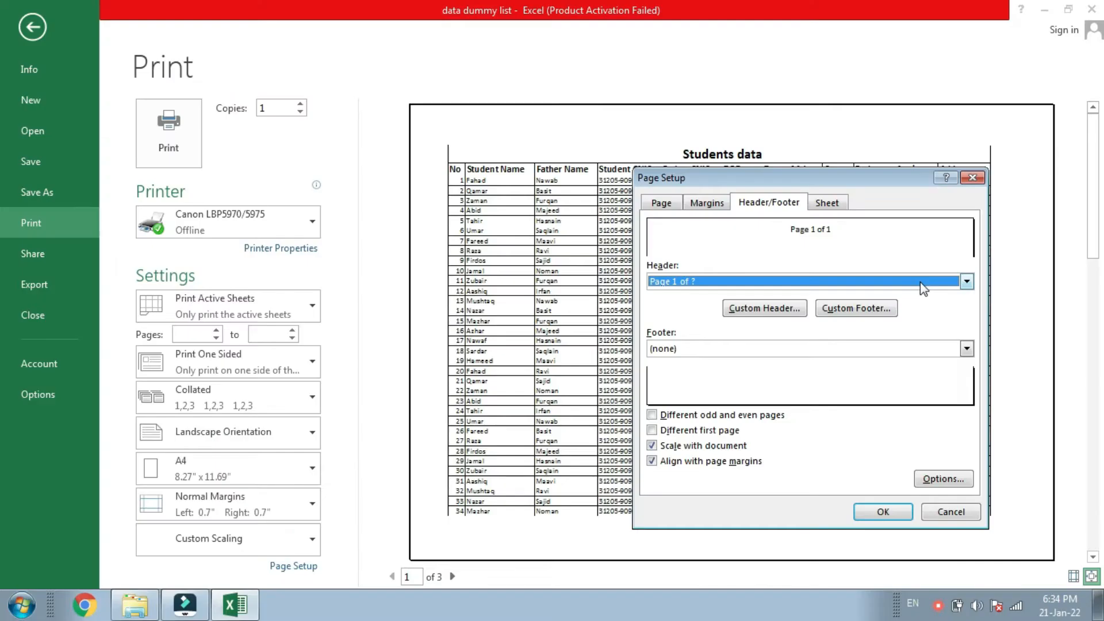
{"action": "left_click", "coordinate": [880, 513]}
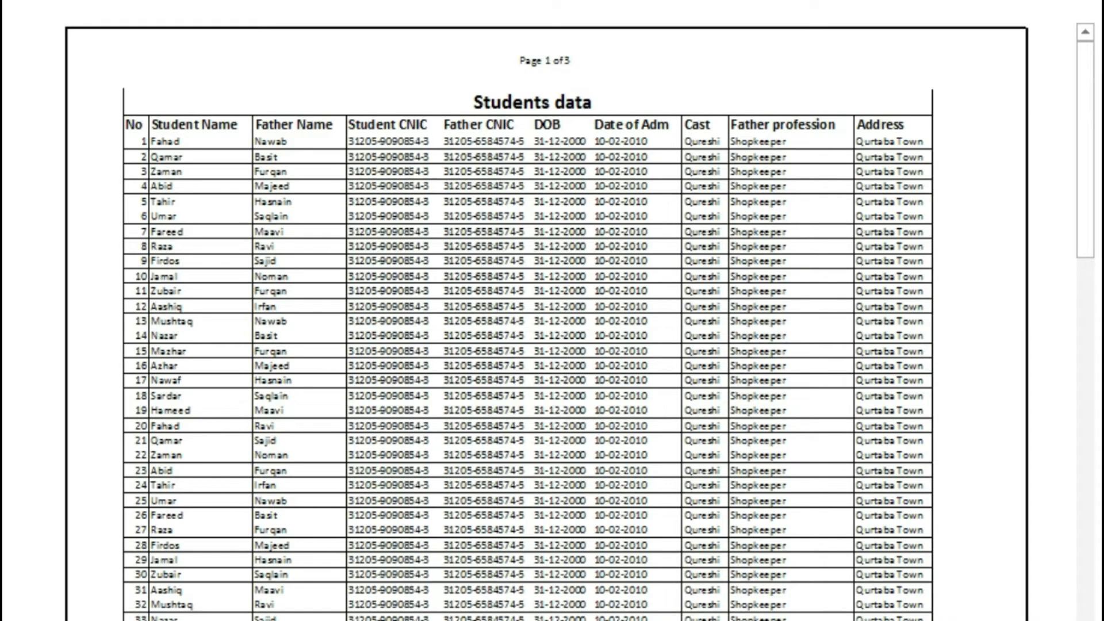
Review the header on the remaining preview pages and the options for which sheets to print, and return to the worksheet
{"action": "scroll", "coordinate": [528, 345], "scroll_direction": "down", "scroll_amount": 1}
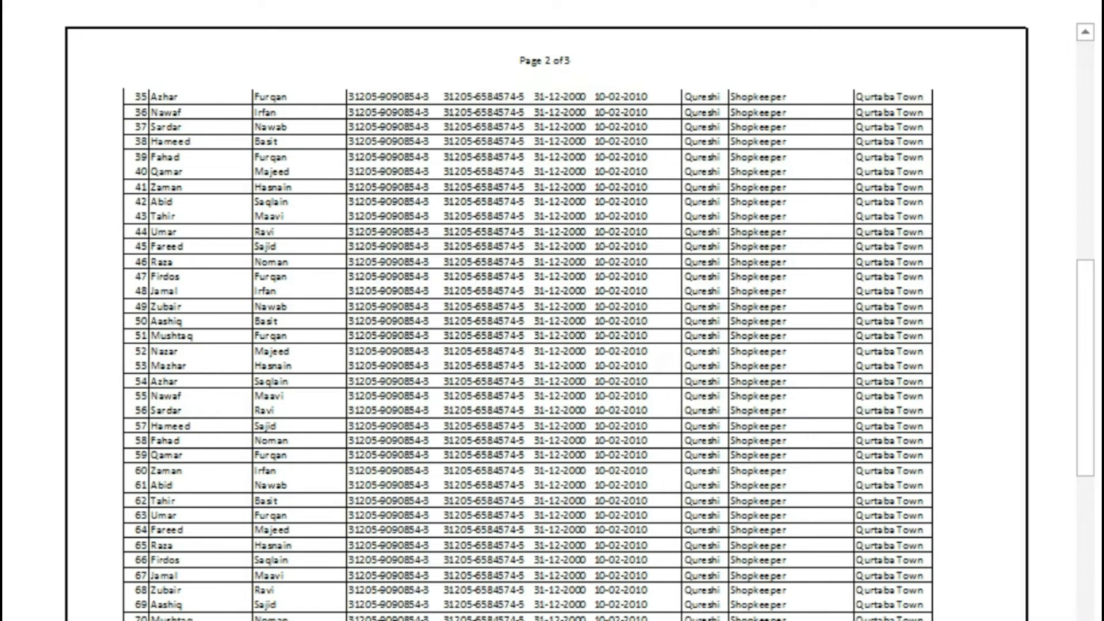
{"action": "scroll", "coordinate": [402, 389], "scroll_direction": "down", "scroll_amount": 1}
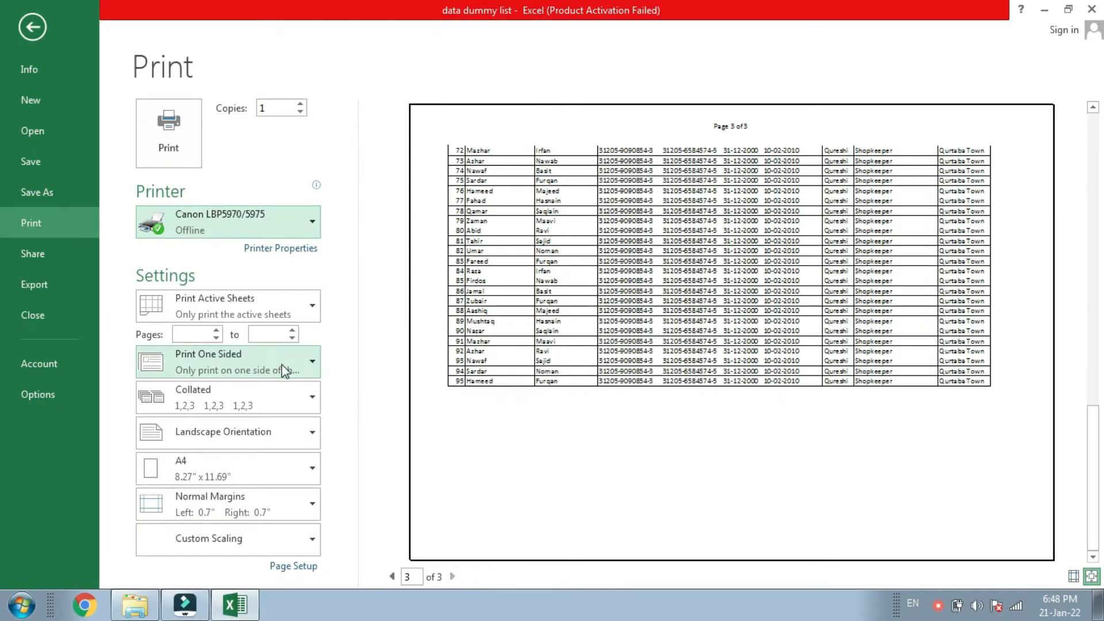
{"action": "mouse_move", "coordinate": [210, 223]}
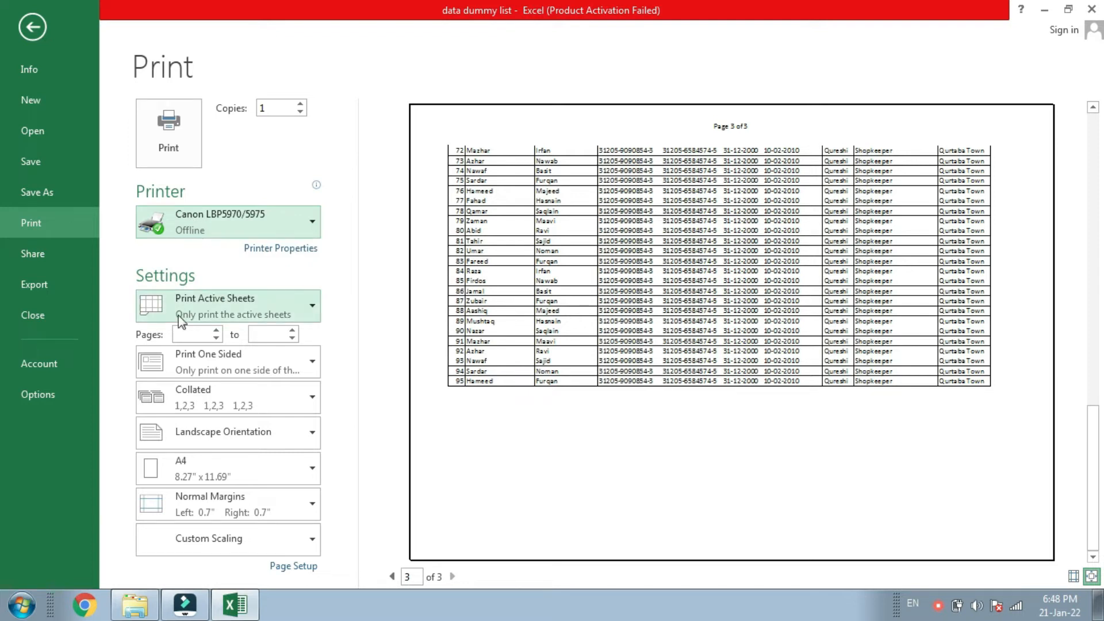
{"action": "left_click", "coordinate": [198, 308]}
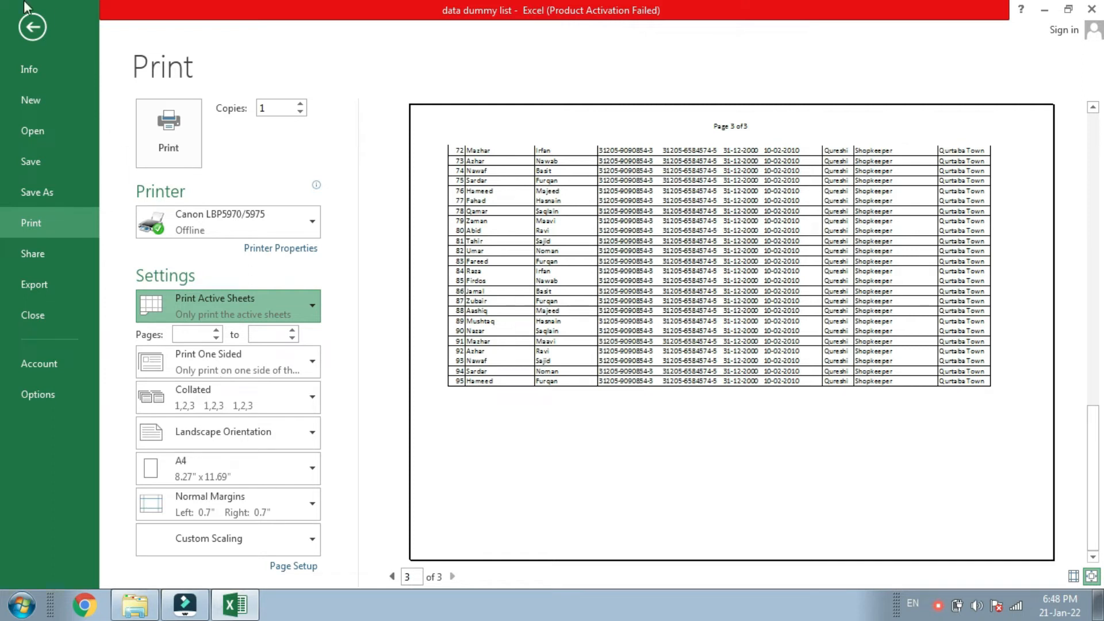
{"action": "left_click", "coordinate": [28, 27]}
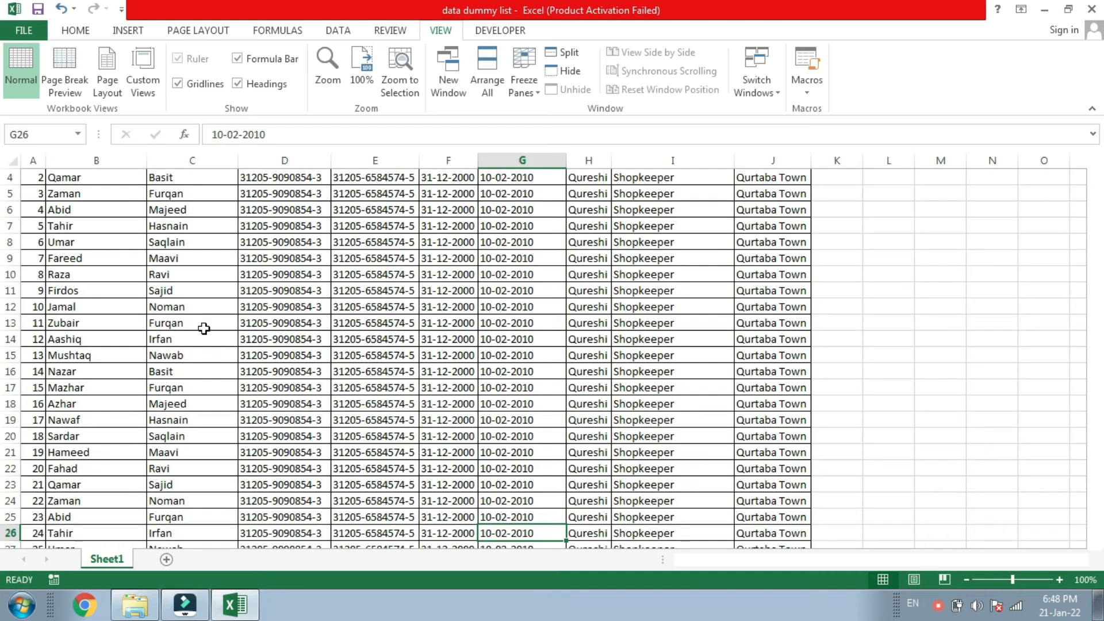
Add two blank worksheets, Sheet2 and Sheet3, to the workbook and return to Sheet1
{"action": "left_click", "coordinate": [166, 560]}
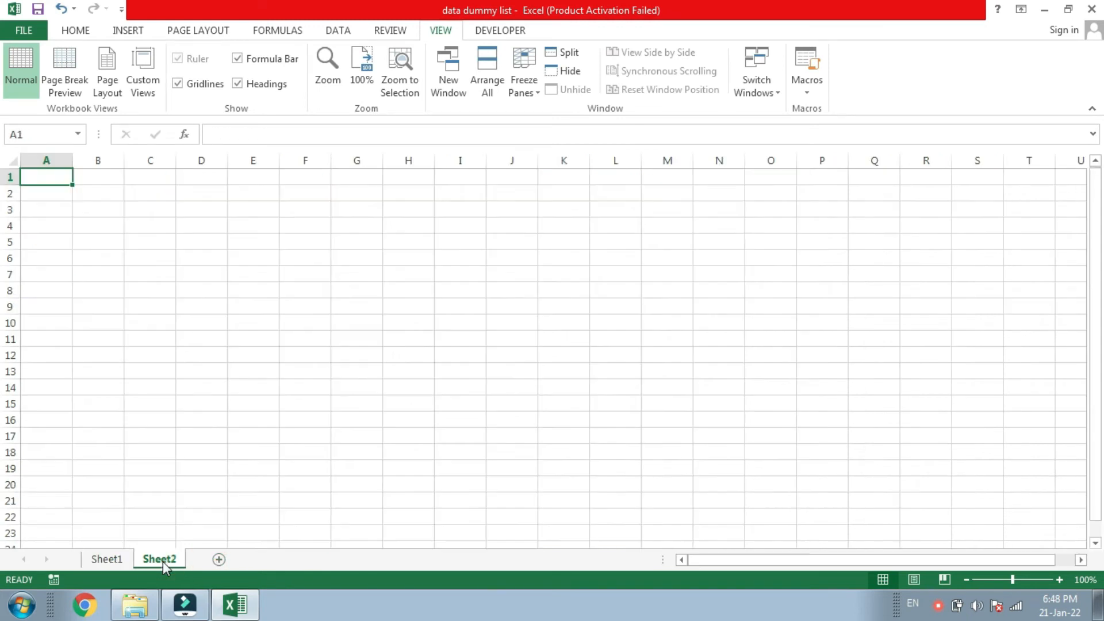
{"action": "left_click", "coordinate": [218, 560]}
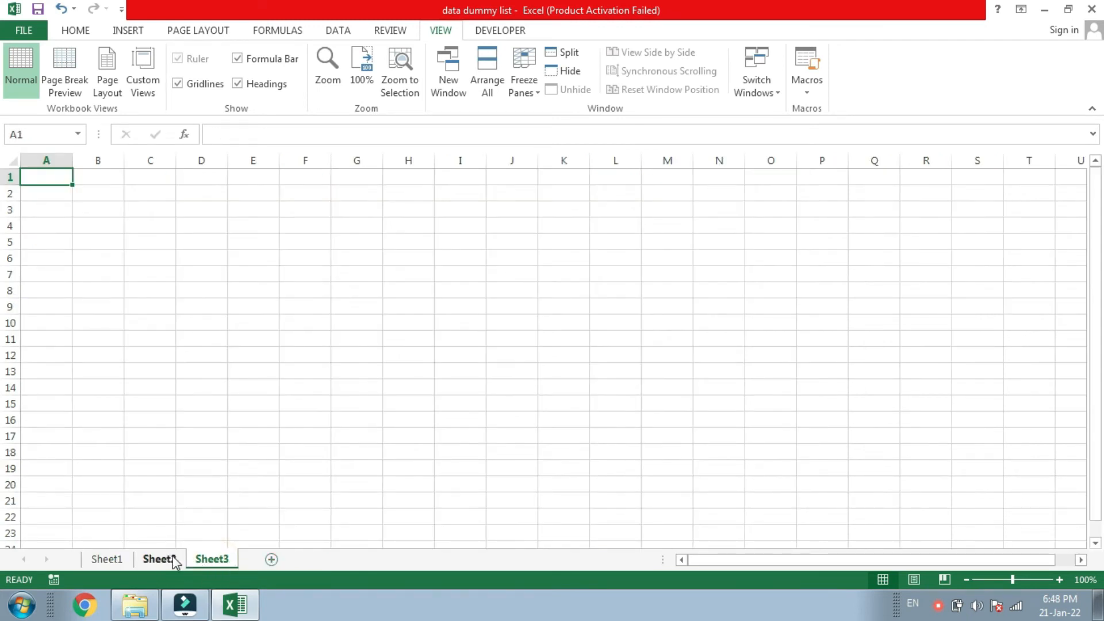
{"action": "left_click", "coordinate": [119, 561]}
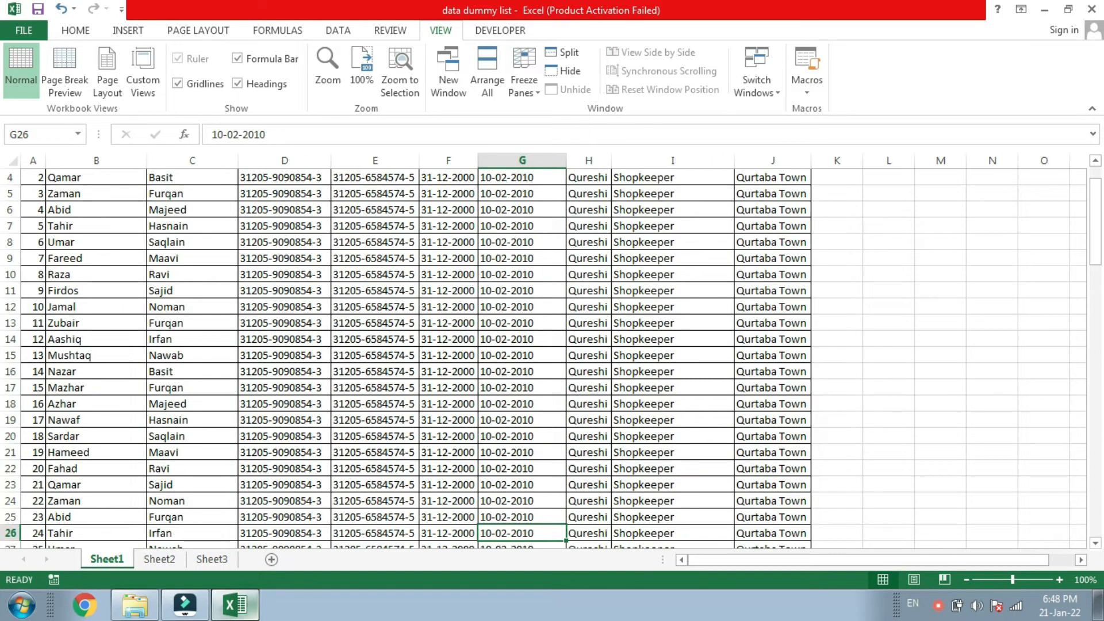
Review the options for which sheets to print in the print settings and return to the worksheet
{"action": "key", "text": "ctrl+p"}
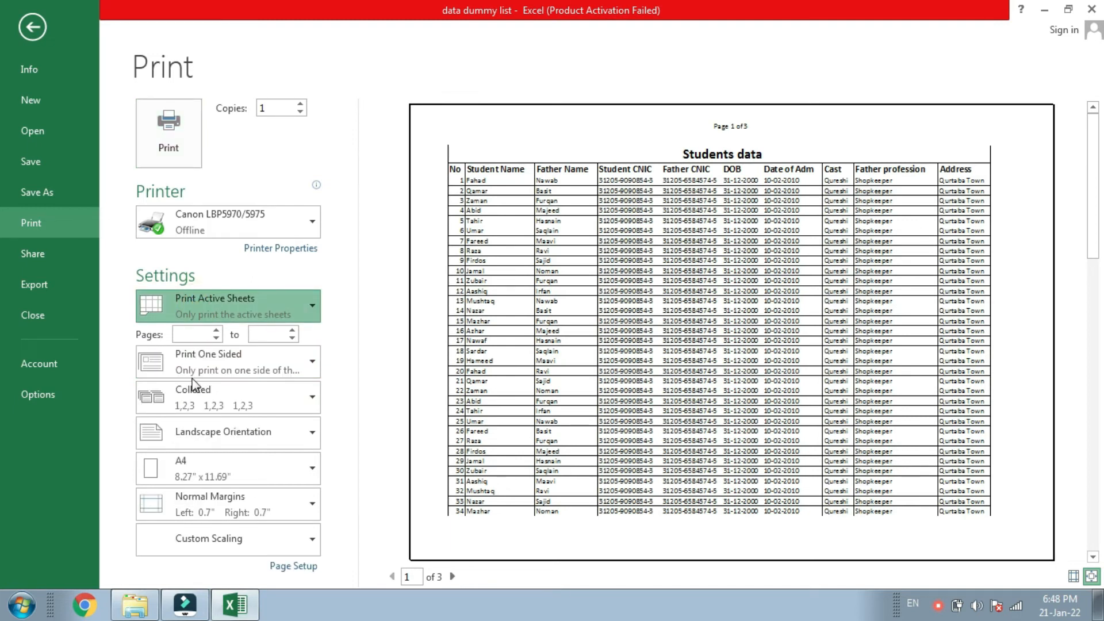
{"action": "left_click", "coordinate": [230, 306]}
{"action": "left_click", "coordinate": [33, 24]}
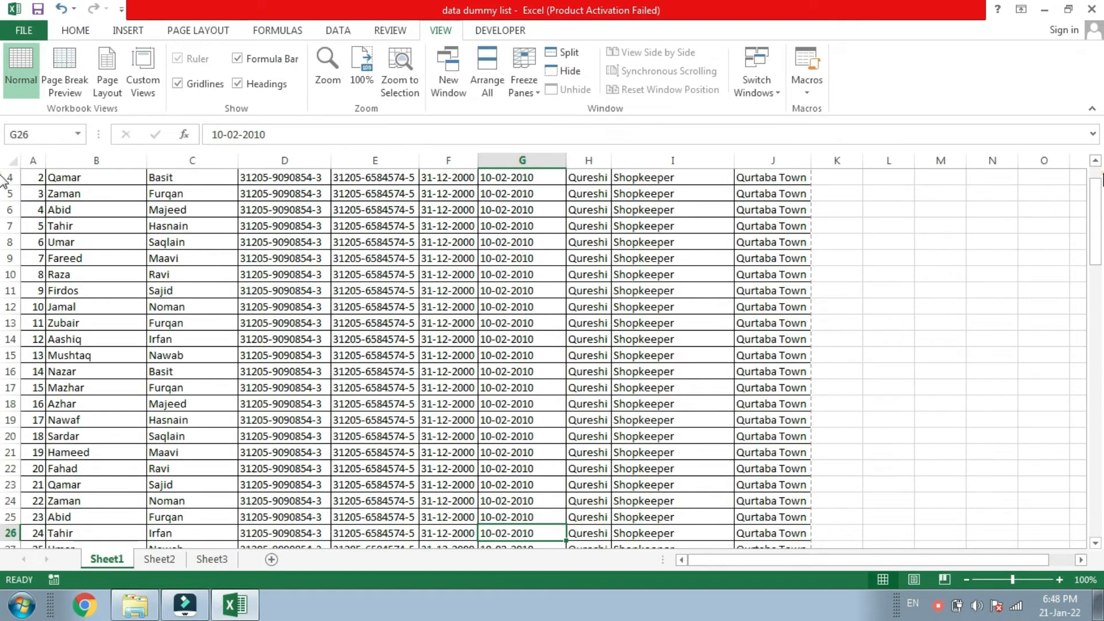
Select the Students data table from the title row down through row 27
{"action": "scroll", "coordinate": [2, 178], "scroll_direction": "up", "scroll_amount": 1}
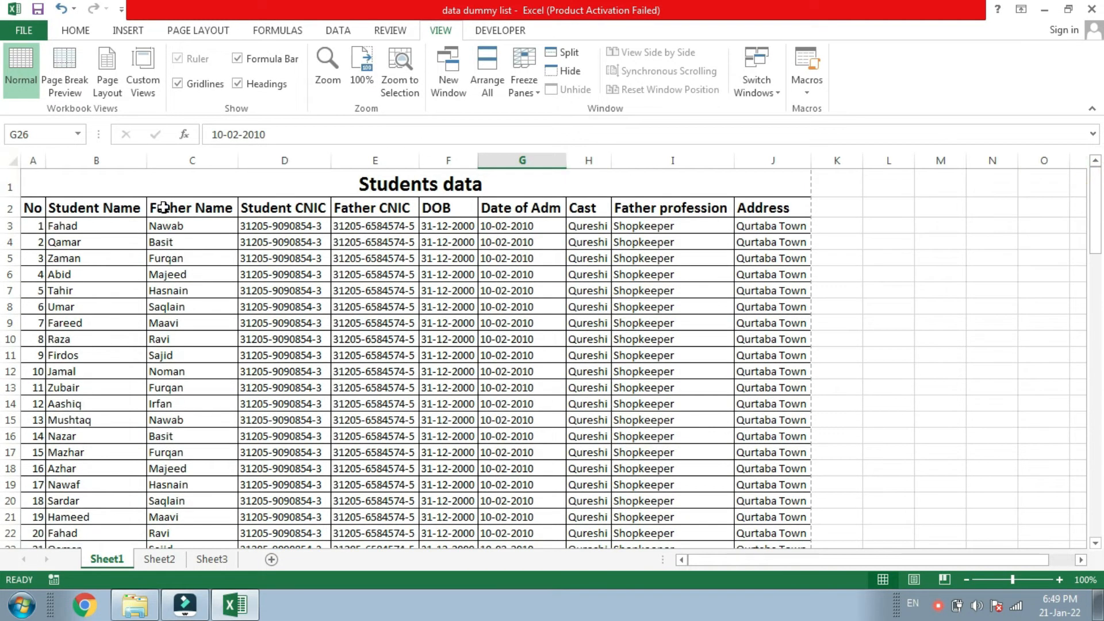
{"action": "left_click", "coordinate": [128, 176]}
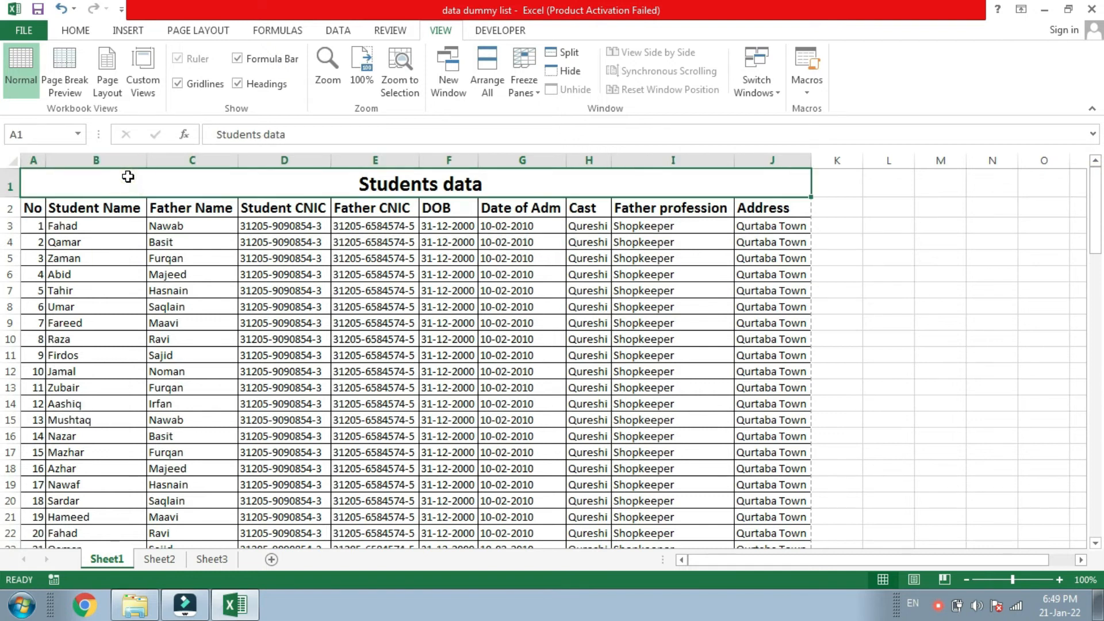
{"action": "key", "text": "shift+Down"}
{"action": "key", "text": "shift+Down"}
{"action": "key", "text": "shift+Down"}
{"action": "key", "text": "shift+Down"}
{"action": "key", "text": "shift+Down"}
{"action": "key", "text": "shift+Down"}
{"action": "key", "text": "shift+Down"}
{"action": "key", "text": "shift+Down"}
{"action": "key", "text": "shift+Down"}
{"action": "key", "text": "shift+Down"}
{"action": "key", "text": "shift+Down"}
{"action": "key", "text": "shift+Down"}
{"action": "key", "text": "shift+Down"}
{"action": "key", "text": "shift+Down"}
{"action": "key", "text": "shift+Down"}
{"action": "key", "text": "shift+Down"}
{"action": "key", "text": "shift+Down"}
{"action": "key", "text": "shift+Down"}
{"action": "key", "text": "shift+Down"}
{"action": "key", "text": "shift+Down"}
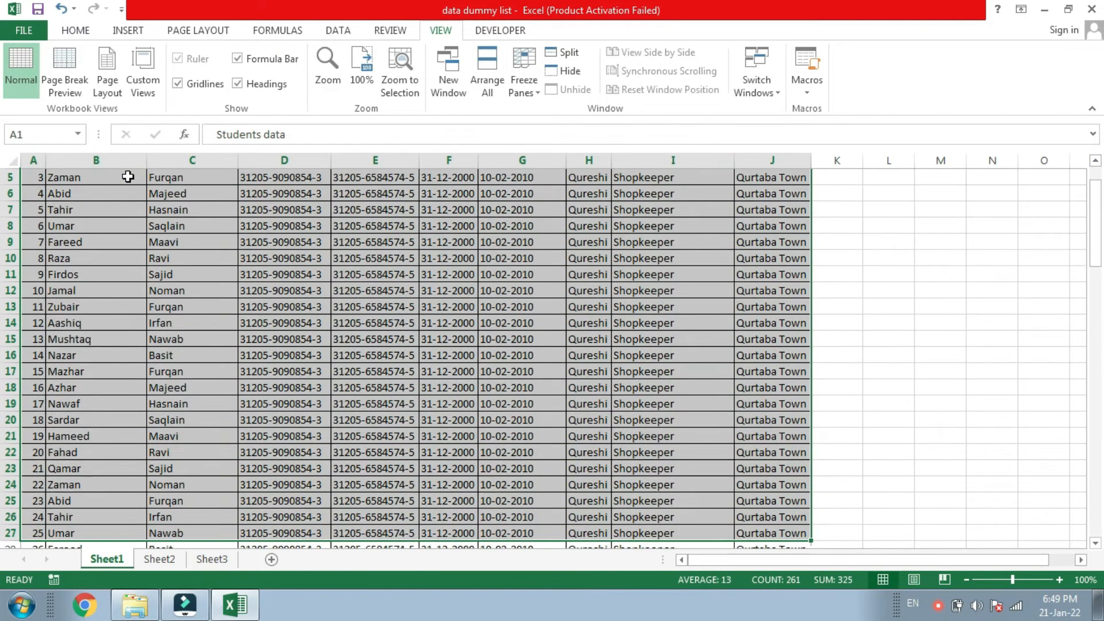
Open the print settings and set the page order for the 6 copies to Uncollated
{"action": "key", "text": "ctrl+p"}
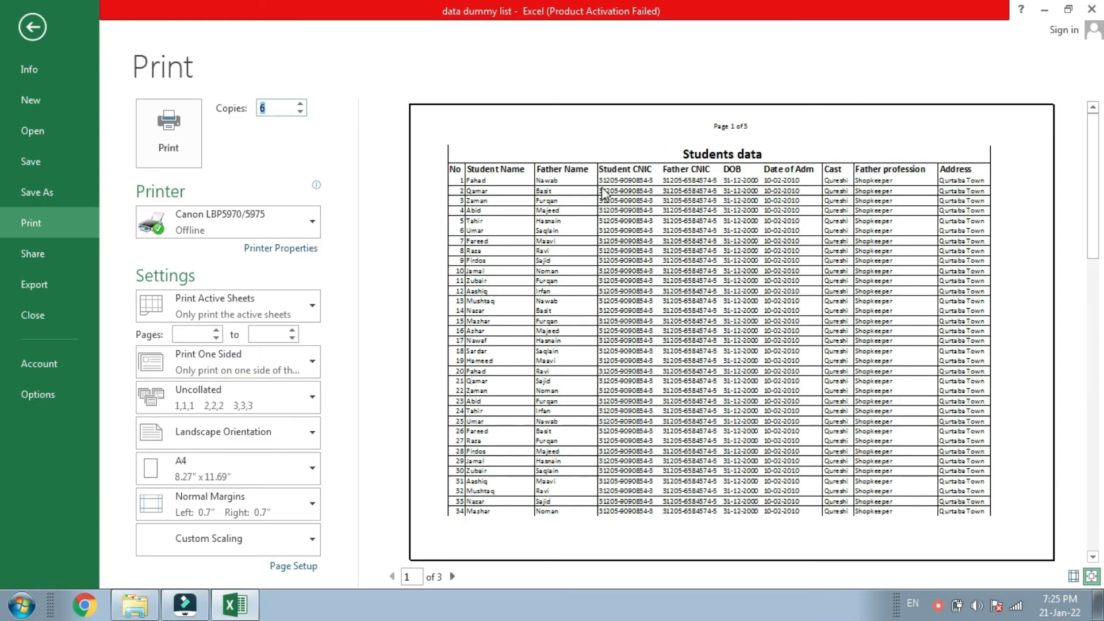
{"action": "left_click", "coordinate": [279, 403]}
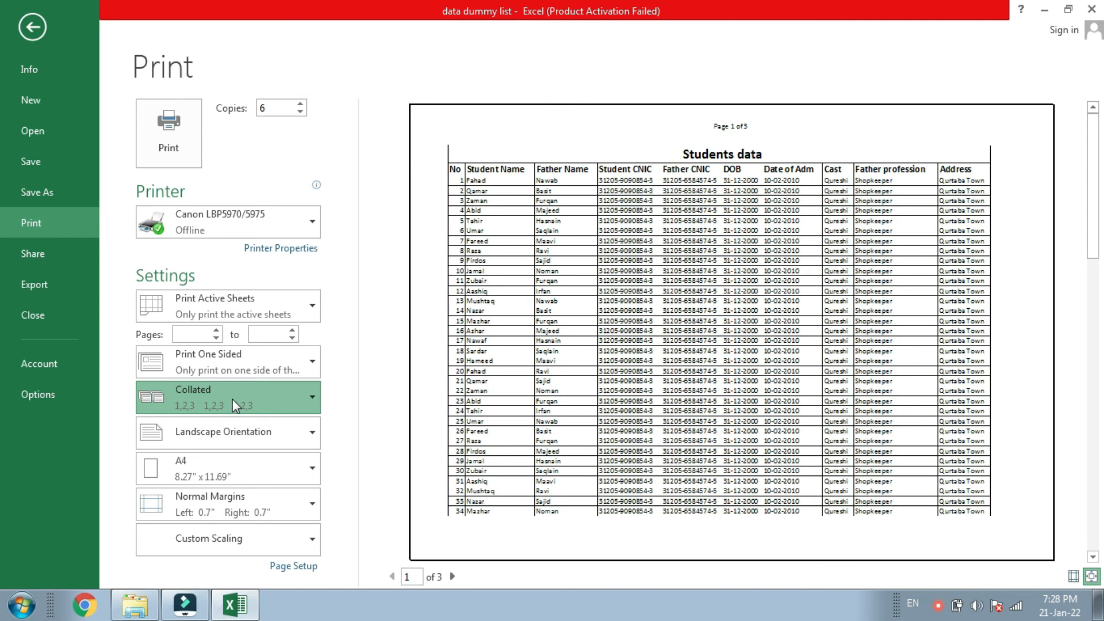
{"action": "left_click", "coordinate": [220, 469]}
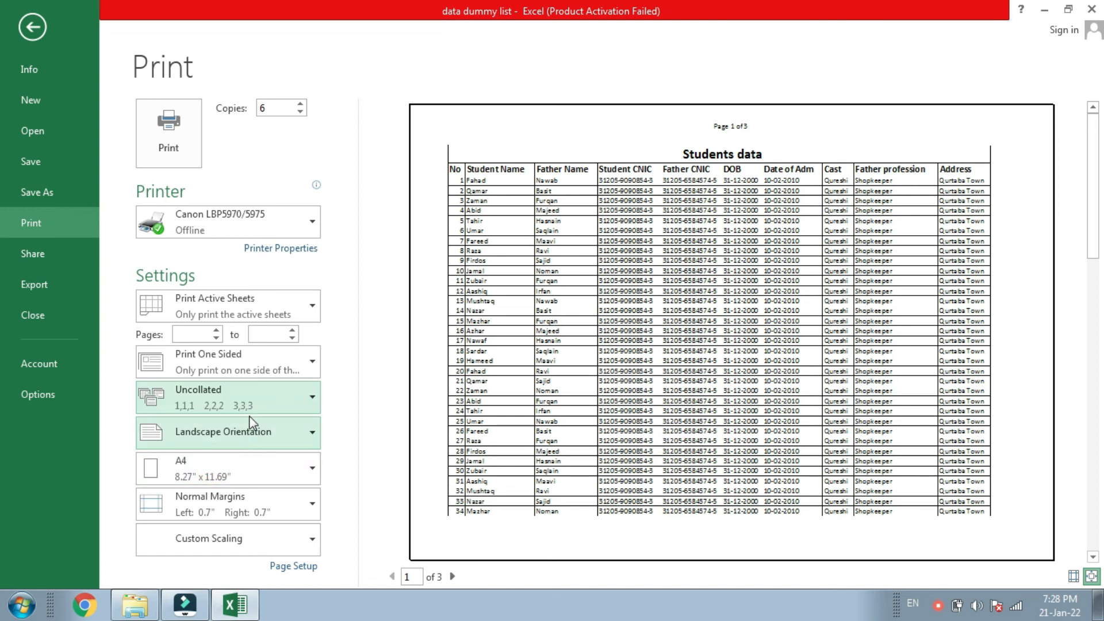